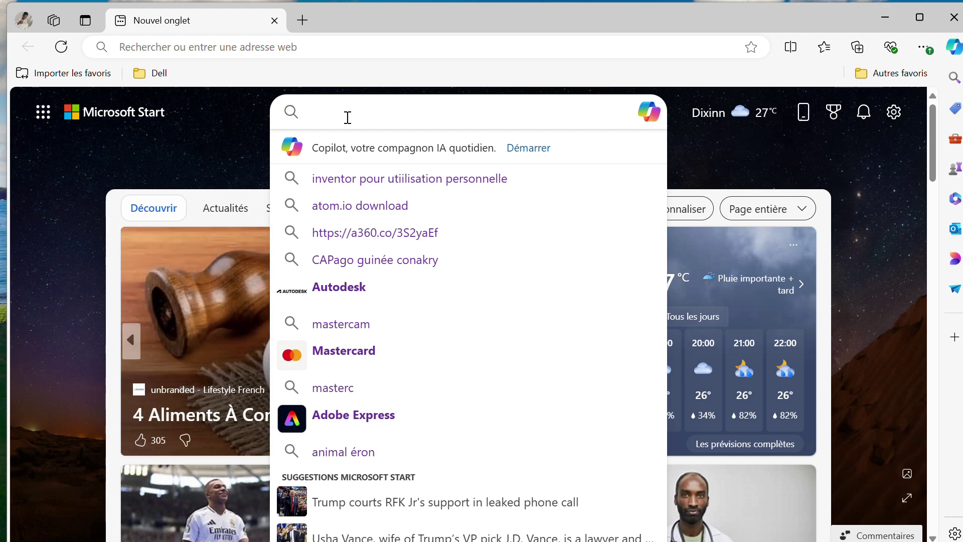
Search the web for "visiativ licence sdk" and open Visiativ's free student licence page (Student Standard ex SDK).
{"action": "type", "text": "vis"}
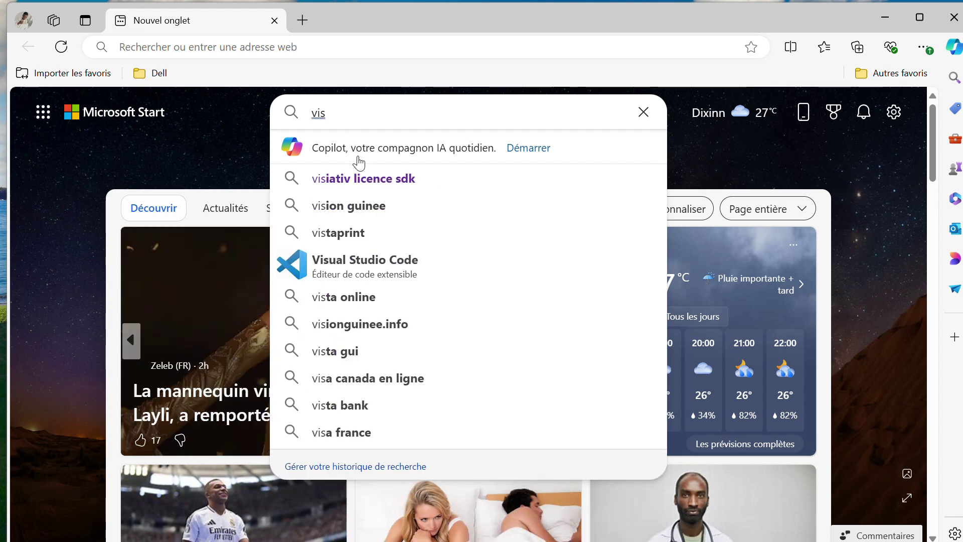
{"action": "left_click", "coordinate": [383, 193]}
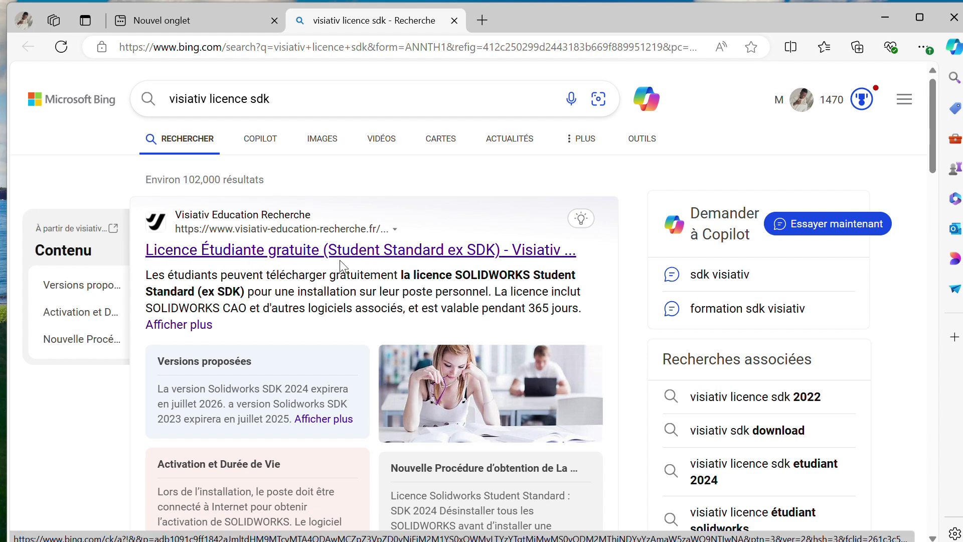
{"action": "left_click", "coordinate": [269, 255]}
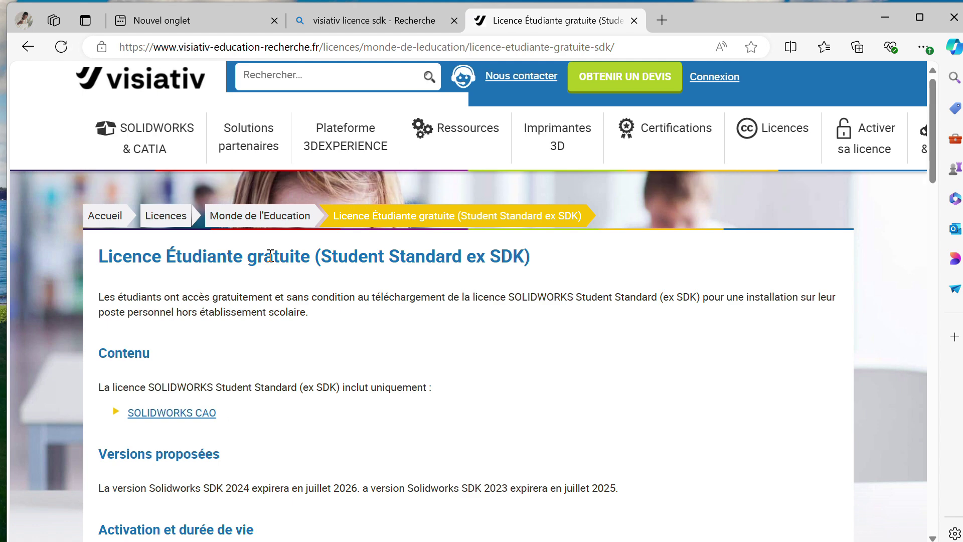
Examine the licence page's contents, offered versions, activation period and download procedures for SDK 2024 and SDK 2023.
{"action": "scroll", "coordinate": [373, 354], "scroll_direction": "down", "scroll_amount": 1}
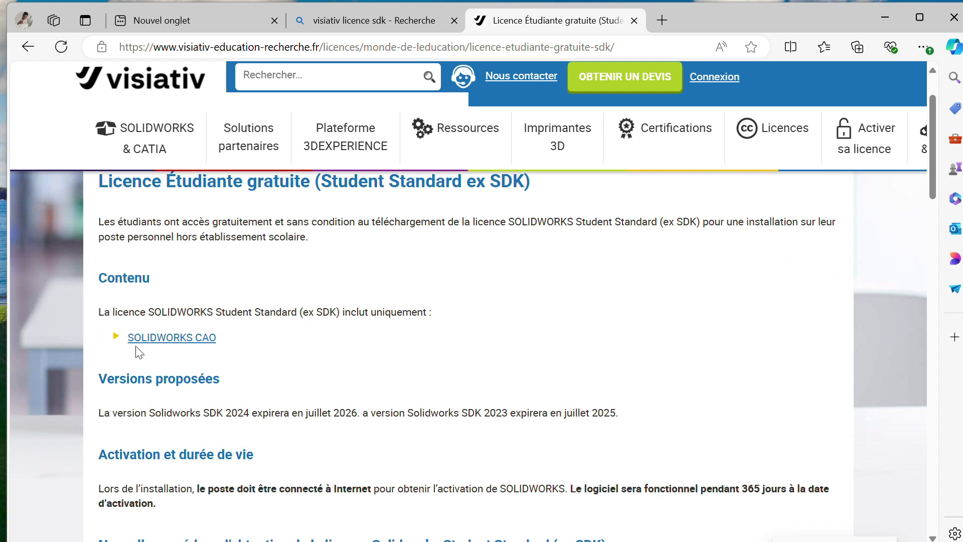
{"action": "scroll", "coordinate": [247, 355], "scroll_direction": "down", "scroll_amount": 2}
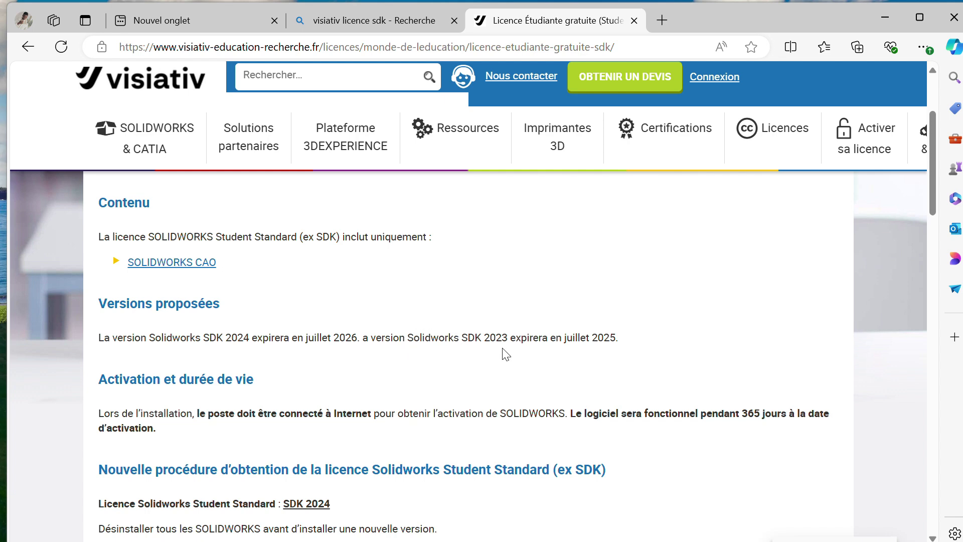
{"action": "scroll", "coordinate": [551, 369], "scroll_direction": "down", "scroll_amount": 1}
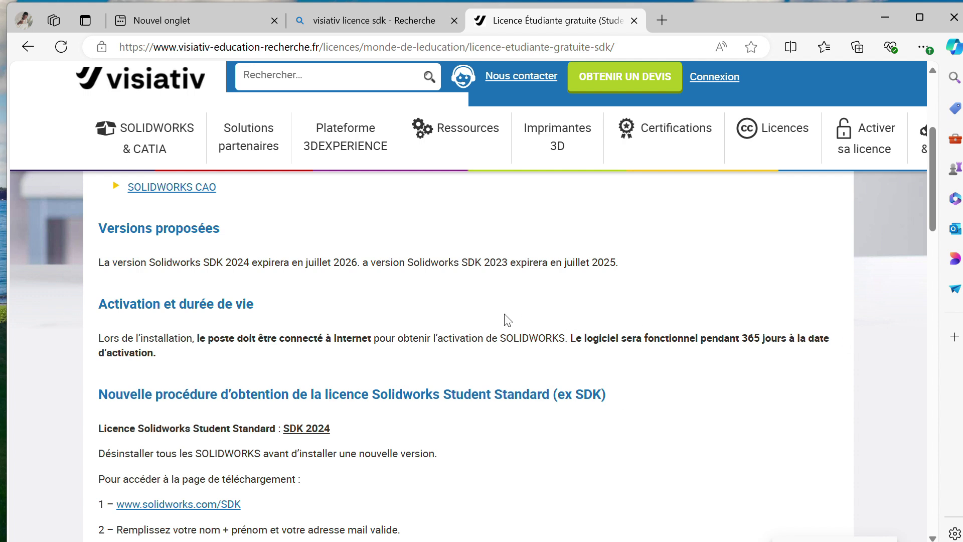
{"action": "scroll", "coordinate": [485, 342], "scroll_direction": "down", "scroll_amount": 1}
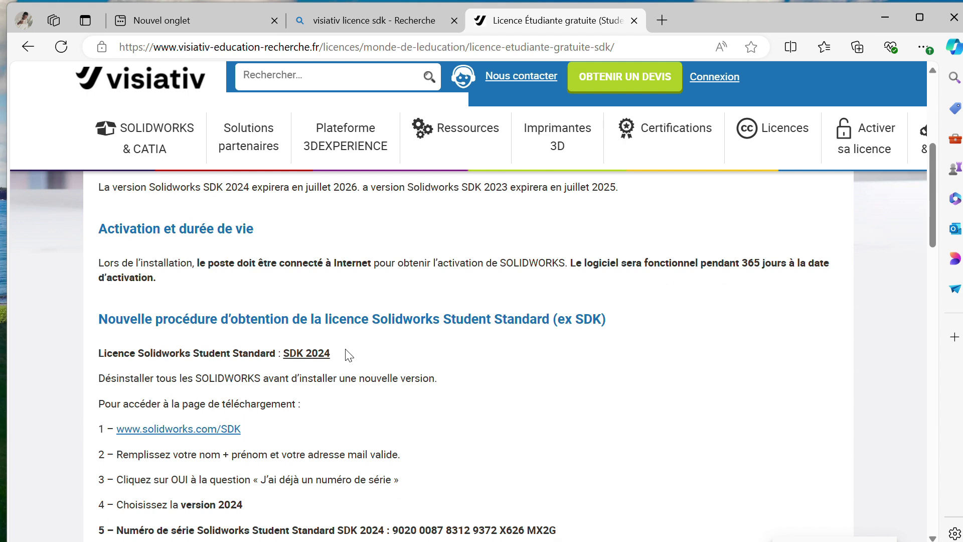
{"action": "scroll", "coordinate": [349, 355], "scroll_direction": "down", "scroll_amount": 1}
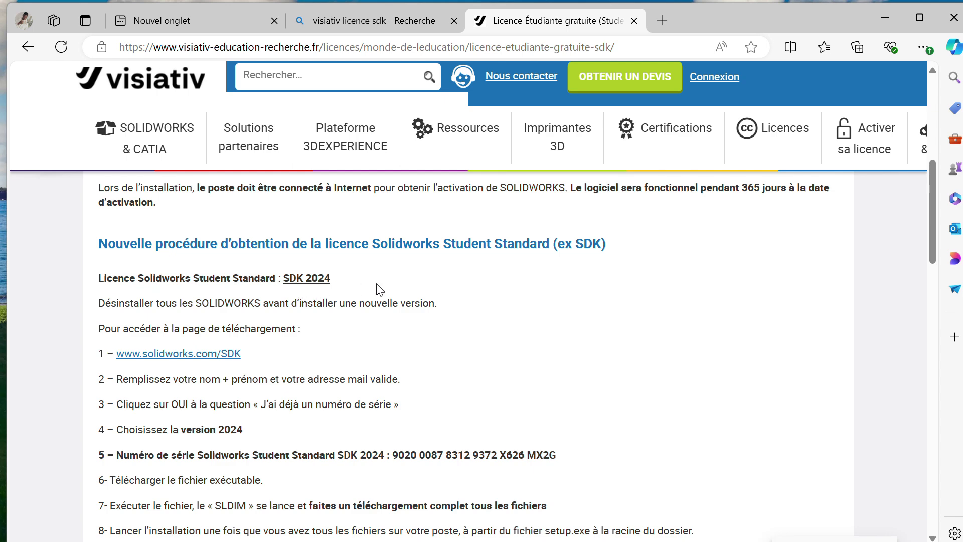
{"action": "scroll", "coordinate": [181, 330], "scroll_direction": "down", "scroll_amount": 3}
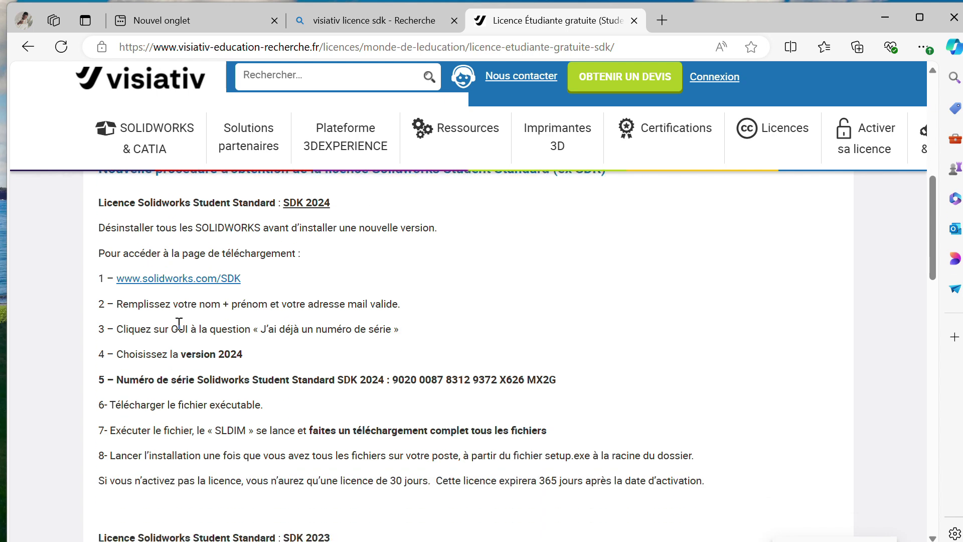
{"action": "scroll", "coordinate": [180, 434], "scroll_direction": "down", "scroll_amount": 3}
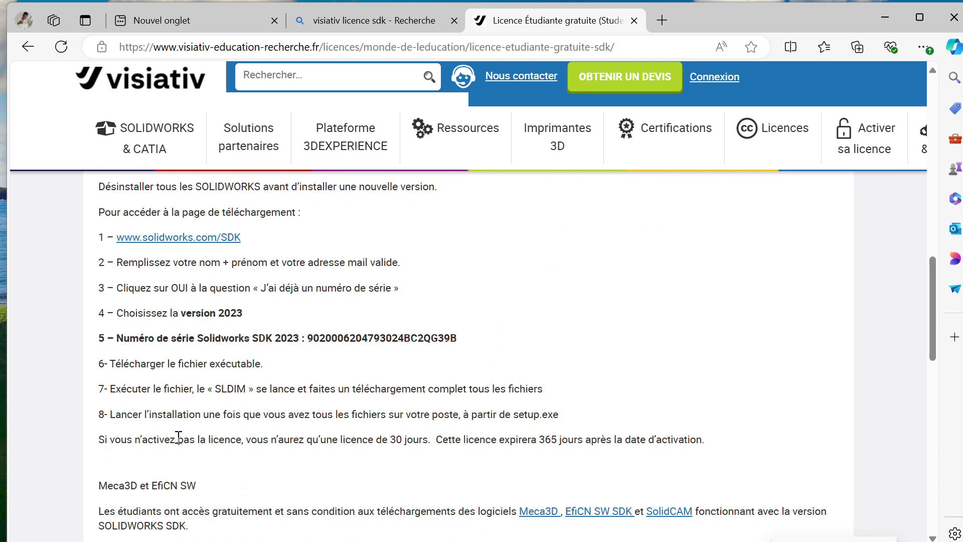
{"action": "scroll", "coordinate": [178, 437], "scroll_direction": "up", "scroll_amount": 7}
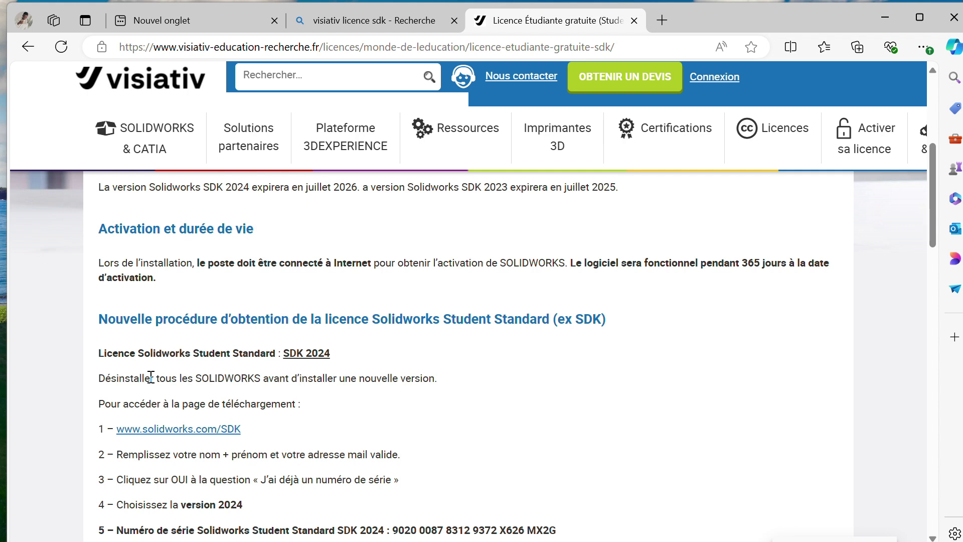
Copy the SOLIDWORKS Student Standard SDK 2024 serial number from step 5 of the procedure.
{"action": "scroll", "coordinate": [195, 379], "scroll_direction": "down", "scroll_amount": 1}
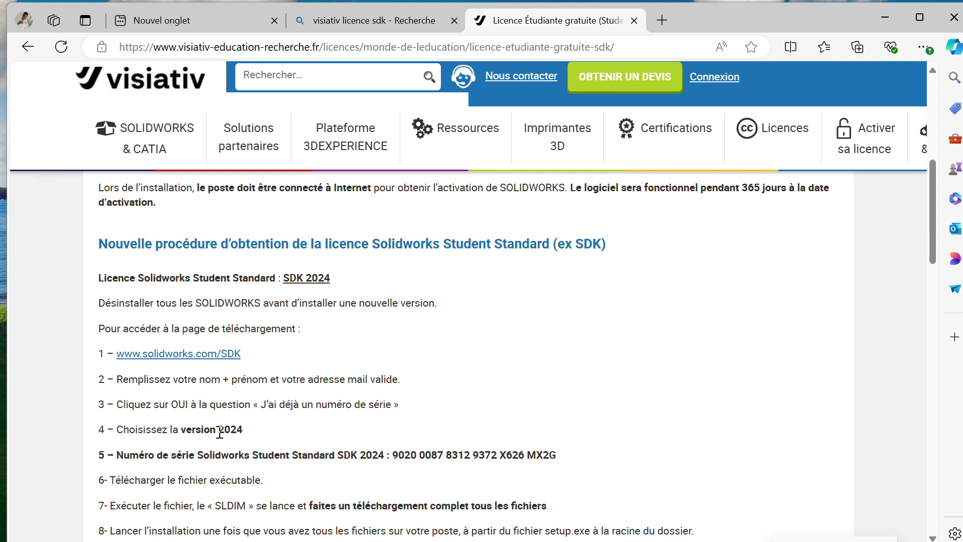
{"action": "scroll", "coordinate": [222, 435], "scroll_direction": "down", "scroll_amount": 1}
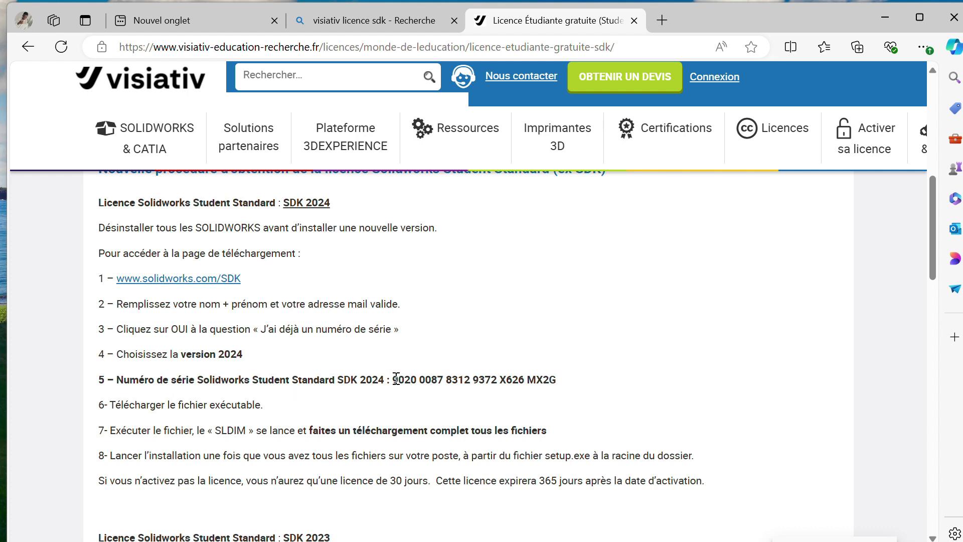
{"action": "left_click_drag", "start_coordinate": [393, 379], "coordinate": [563, 396]}
{"action": "key", "text": "ctrl+c"}
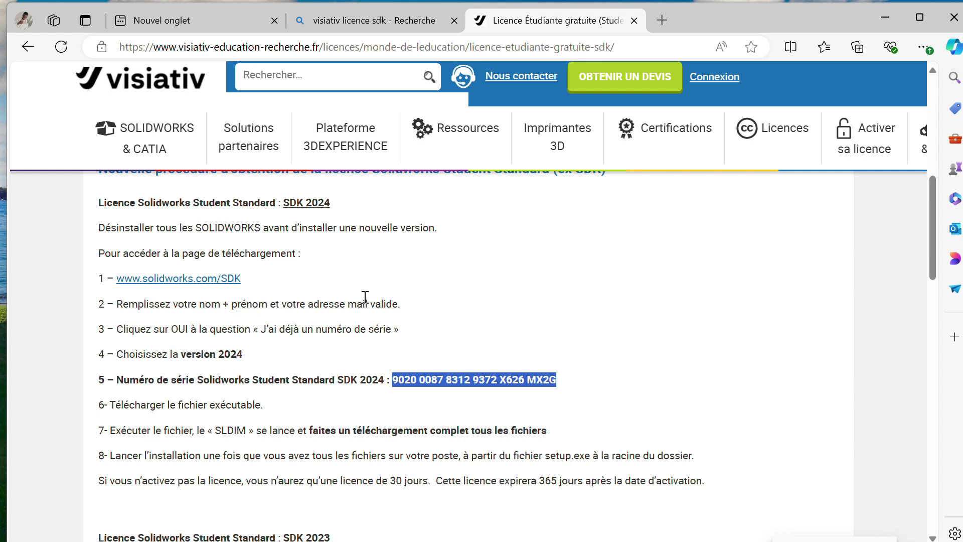
{"action": "left_click", "coordinate": [154, 287]}
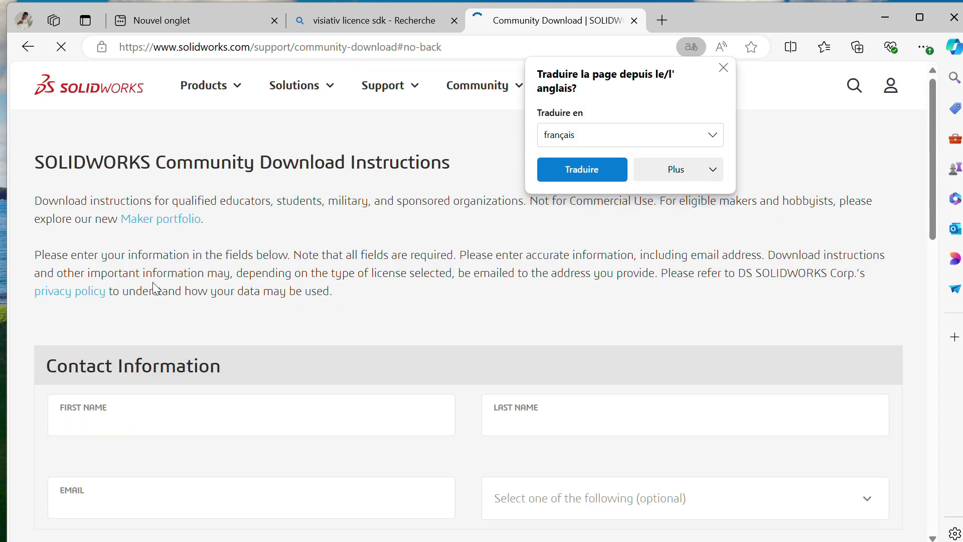
{"action": "scroll", "coordinate": [62, 329], "scroll_direction": "down", "scroll_amount": 1}
{"action": "left_click", "coordinate": [79, 347]}
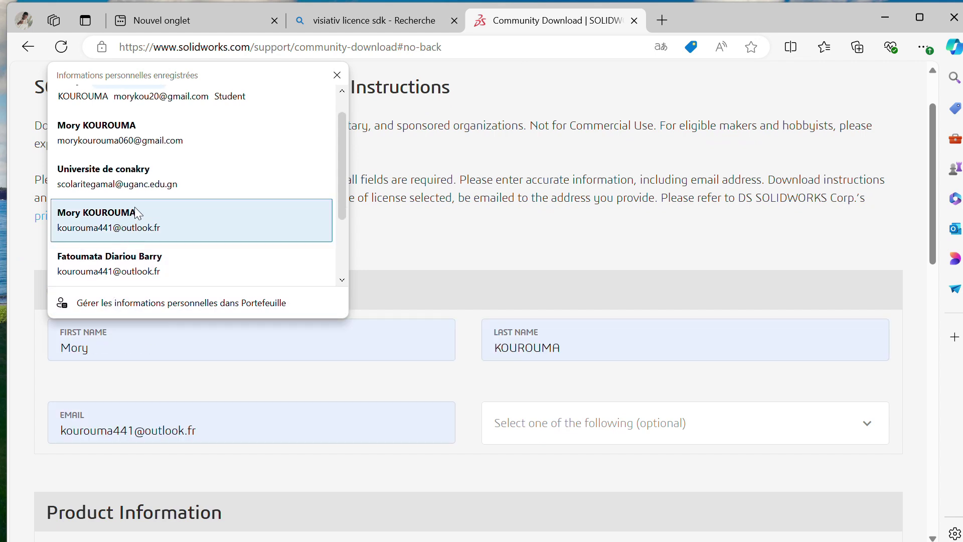
{"action": "left_click", "coordinate": [168, 141]}
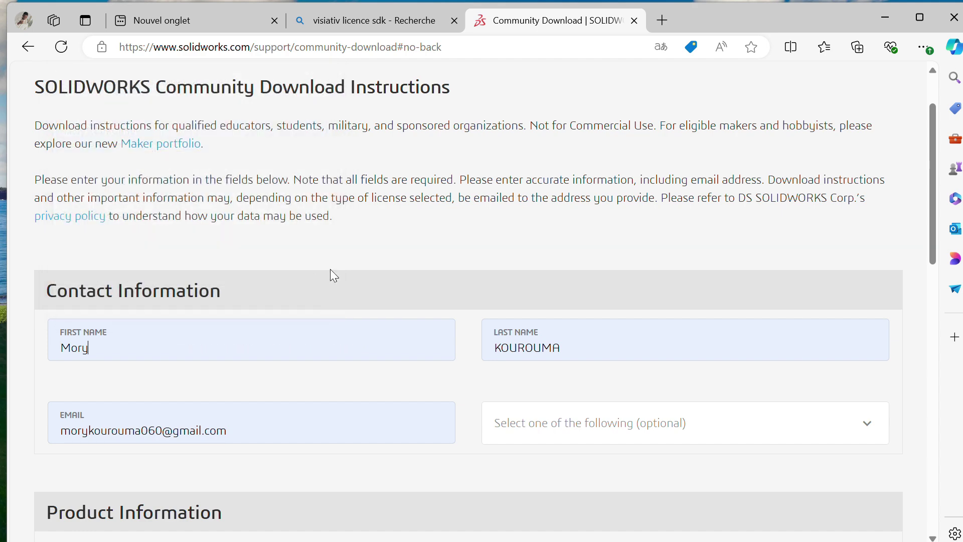
Set the optional category to Other and answer Yes to already having a serial number.
{"action": "scroll", "coordinate": [353, 311], "scroll_direction": "down", "scroll_amount": 1}
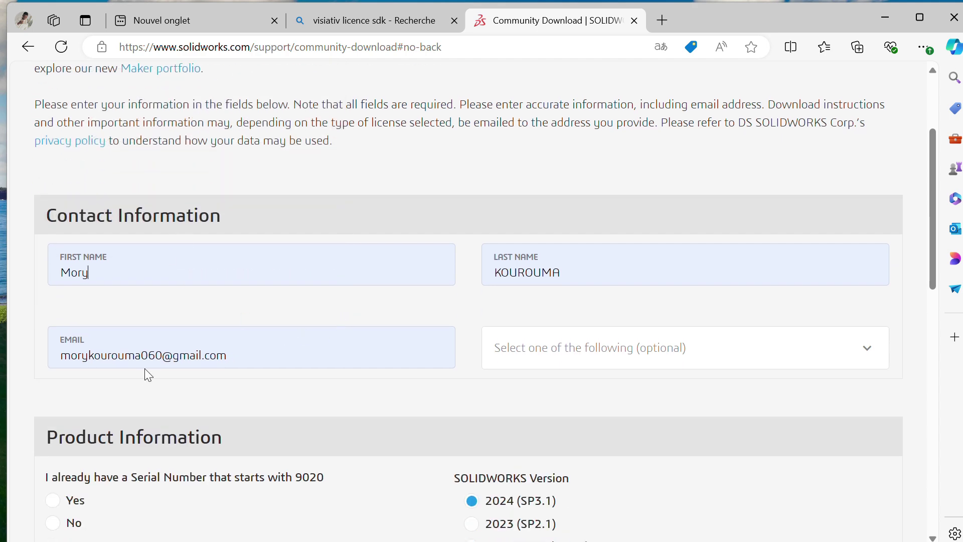
{"action": "scroll", "coordinate": [490, 318], "scroll_direction": "down", "scroll_amount": 2}
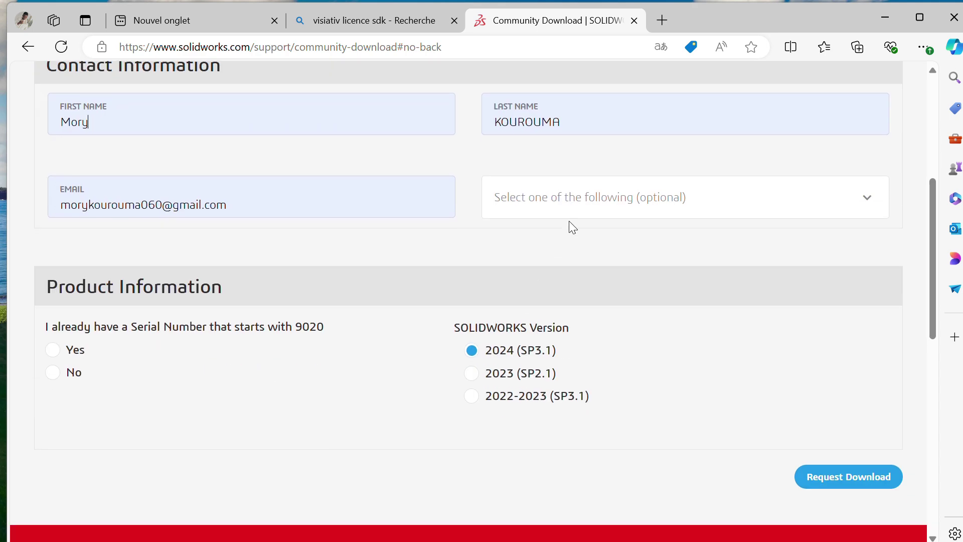
{"action": "left_click", "coordinate": [561, 212]}
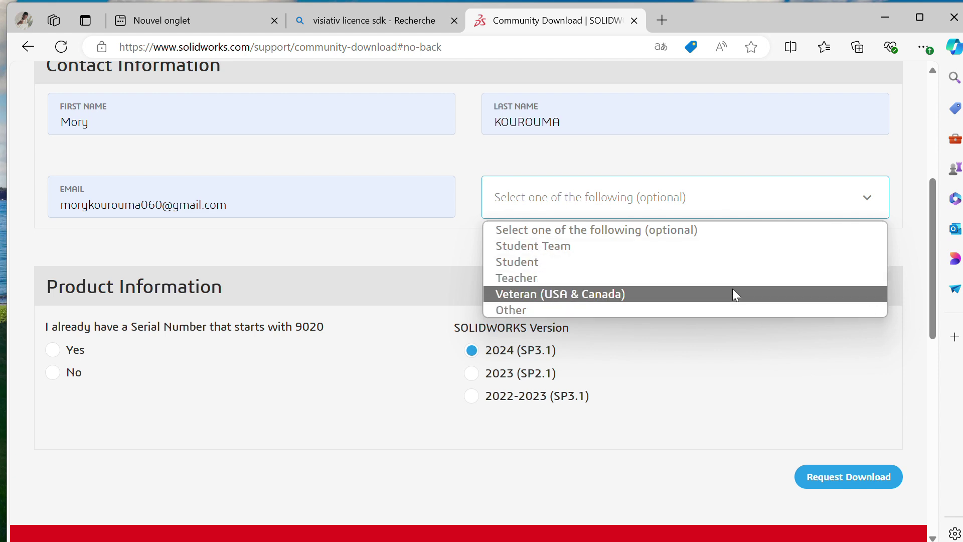
{"action": "left_click", "coordinate": [586, 311]}
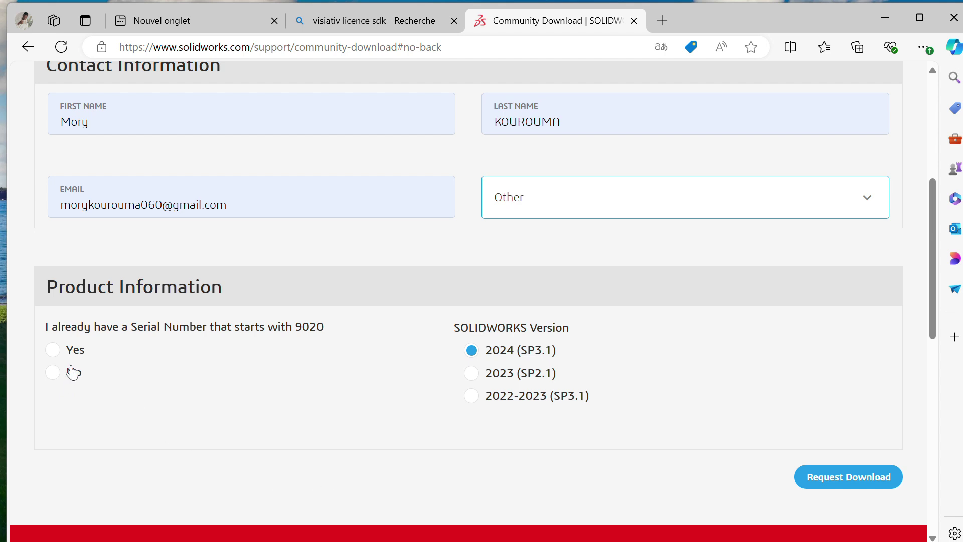
{"action": "left_click", "coordinate": [52, 357]}
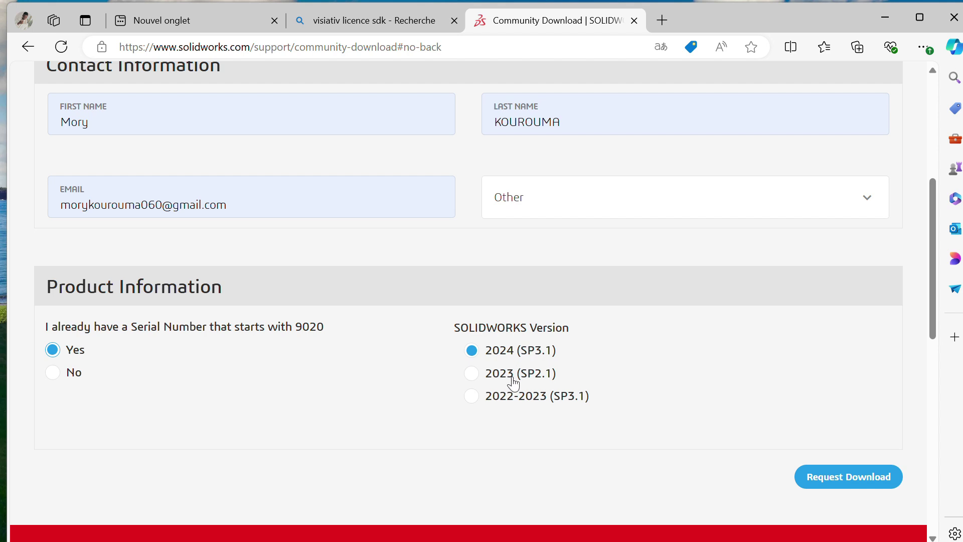
Request the 2024 (SP3.1) download, accepting the Community Access agreement, and download the setup file.
{"action": "scroll", "coordinate": [692, 429], "scroll_direction": "down", "scroll_amount": 1}
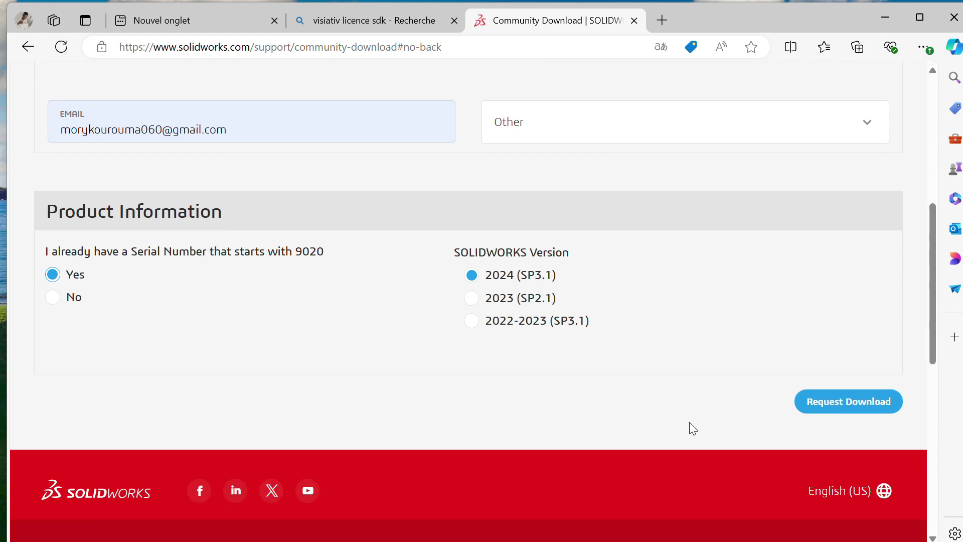
{"action": "left_click", "coordinate": [837, 416]}
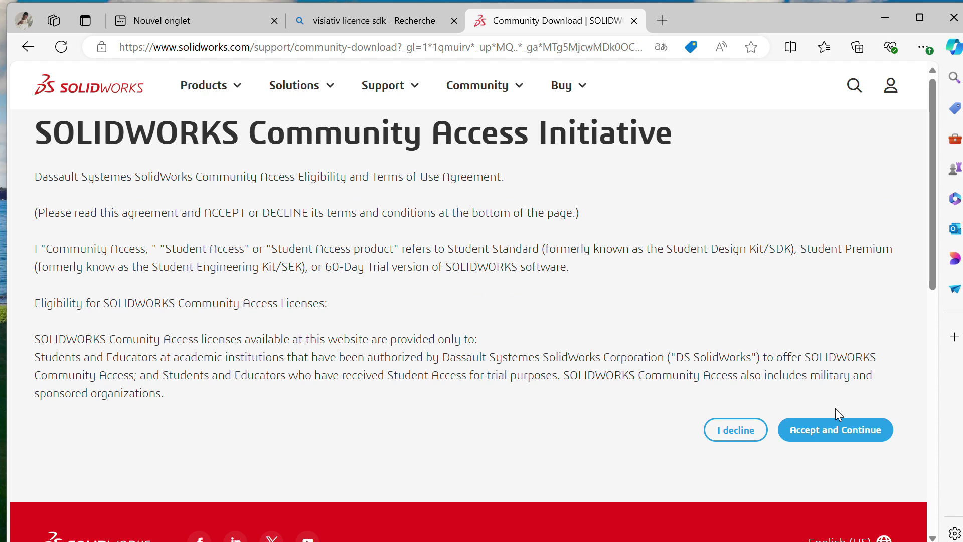
{"action": "left_click", "coordinate": [835, 441]}
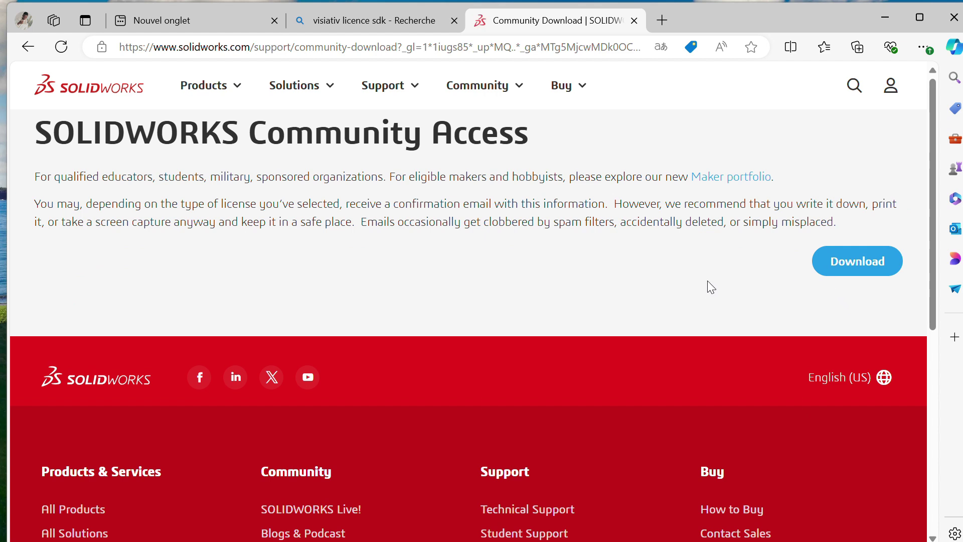
{"action": "left_click", "coordinate": [858, 261]}
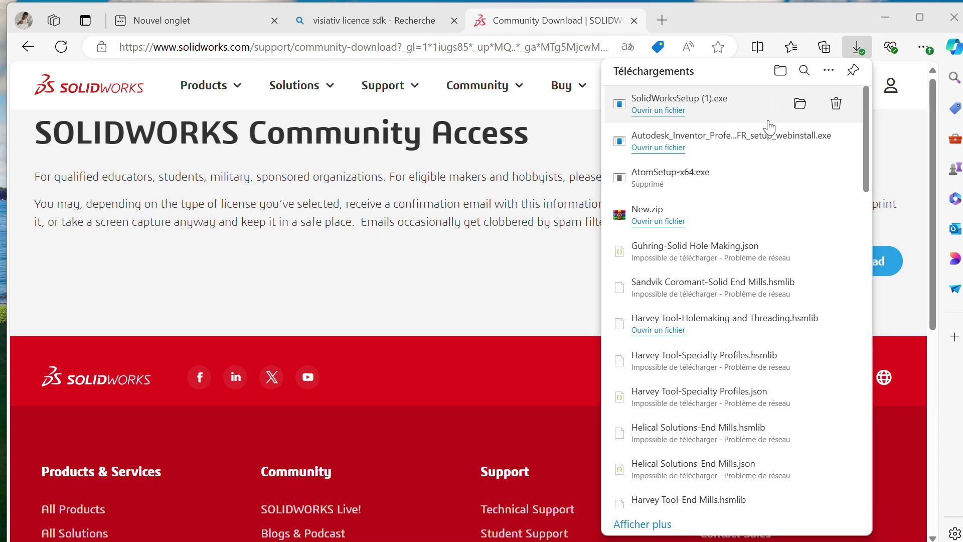
Show SolidWorksSetup (1).exe in its download folder and run it, allowing the security prompt.
{"action": "left_click", "coordinate": [801, 105]}
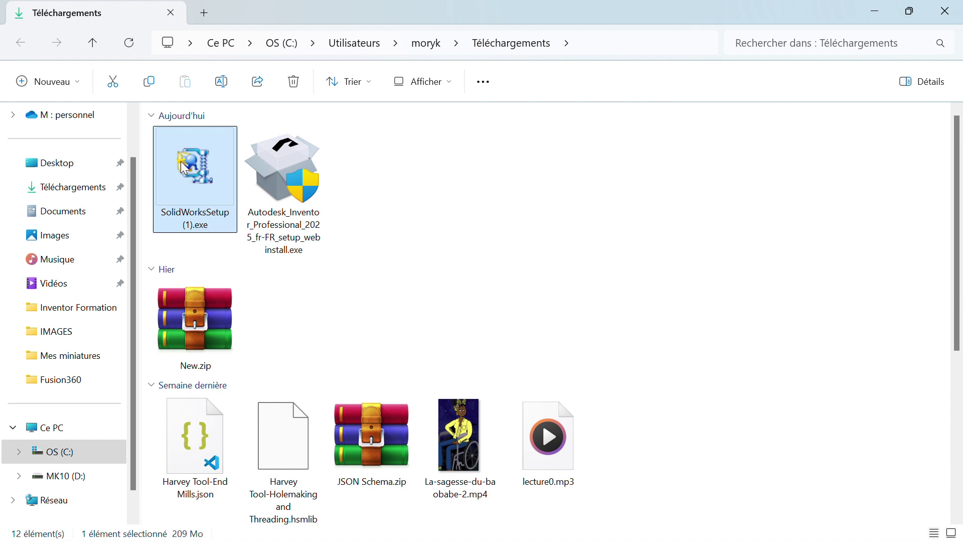
{"action": "double_click", "coordinate": [180, 162]}
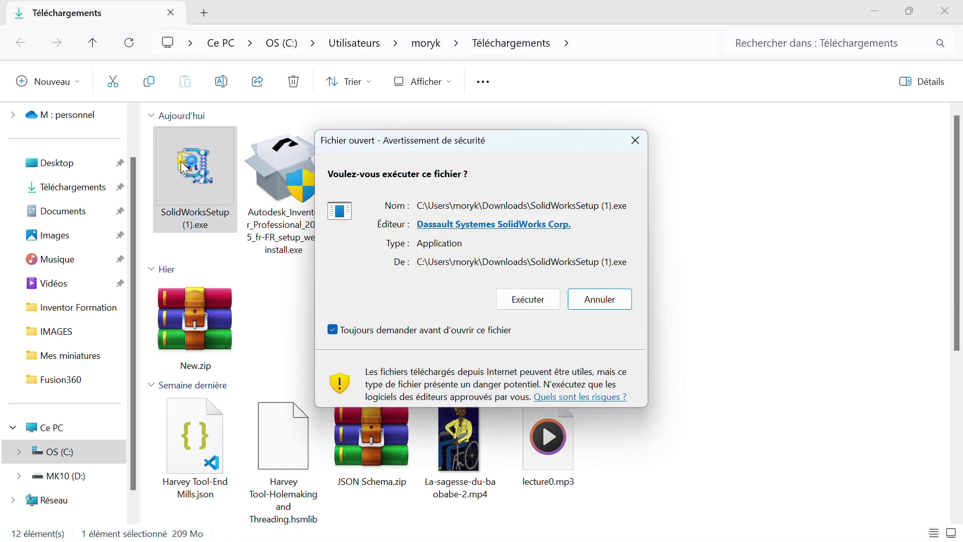
{"action": "left_click", "coordinate": [540, 302]}
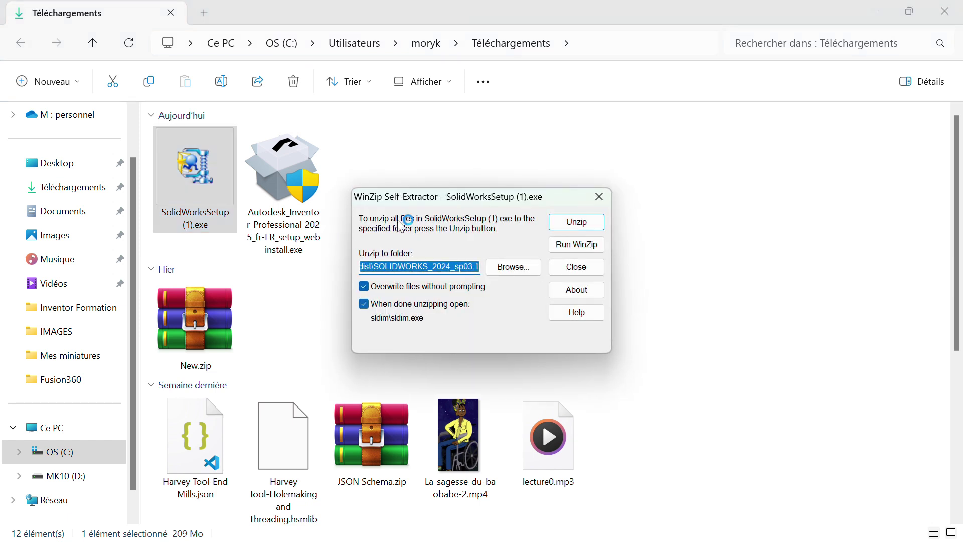
Unzip the setup files to the proposed SOLIDWORKS_2024_sp03.1 folder and close the WinZip Self-Extractor.
{"action": "left_click", "coordinate": [559, 221]}
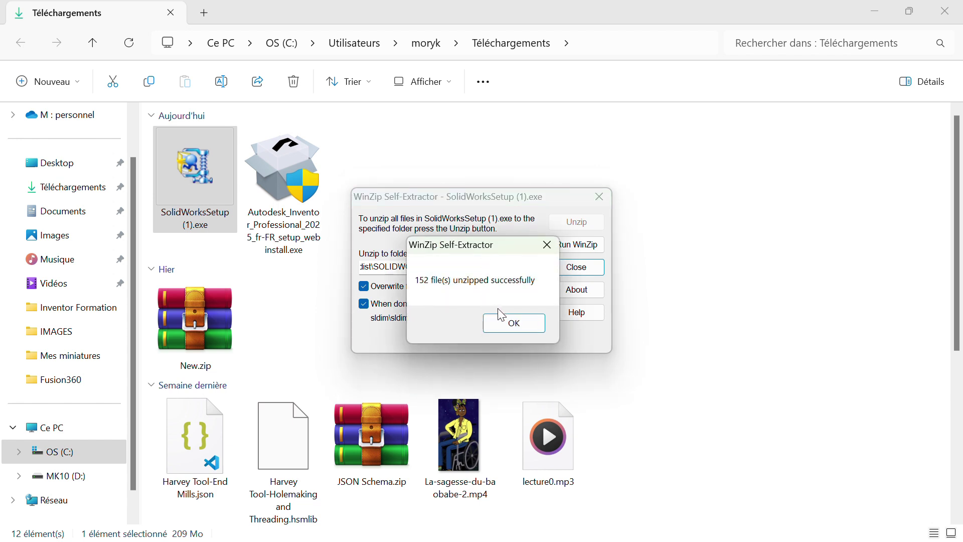
{"action": "left_click", "coordinate": [510, 330]}
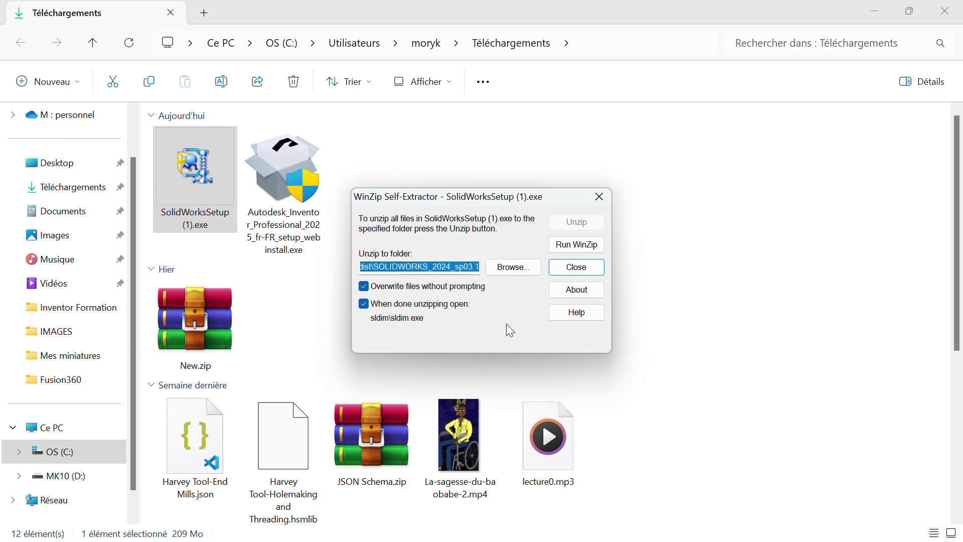
{"action": "left_click", "coordinate": [578, 268]}
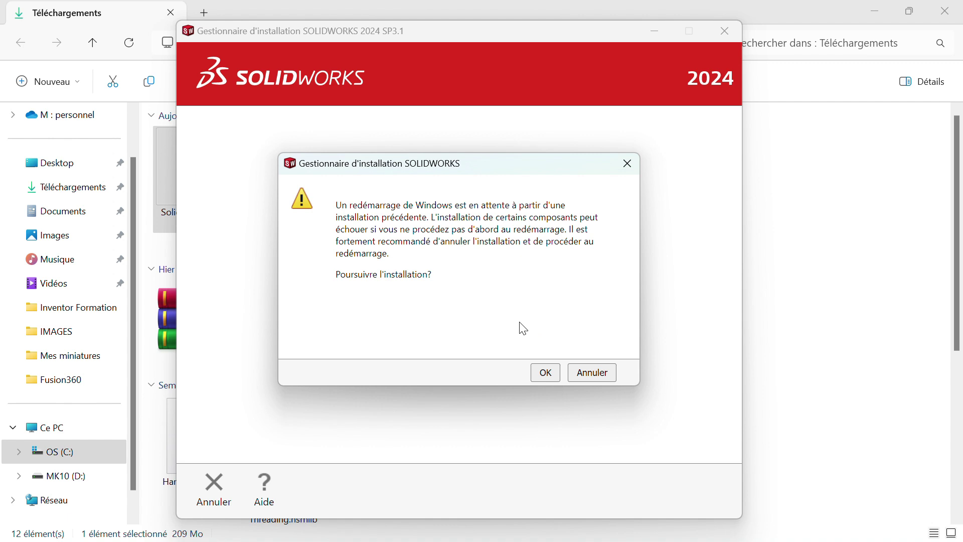
Continue the setup with the Modifier votre installation option and check the SOLIDWORKS serial number against the clipboard history.
{"action": "left_click", "coordinate": [545, 372]}
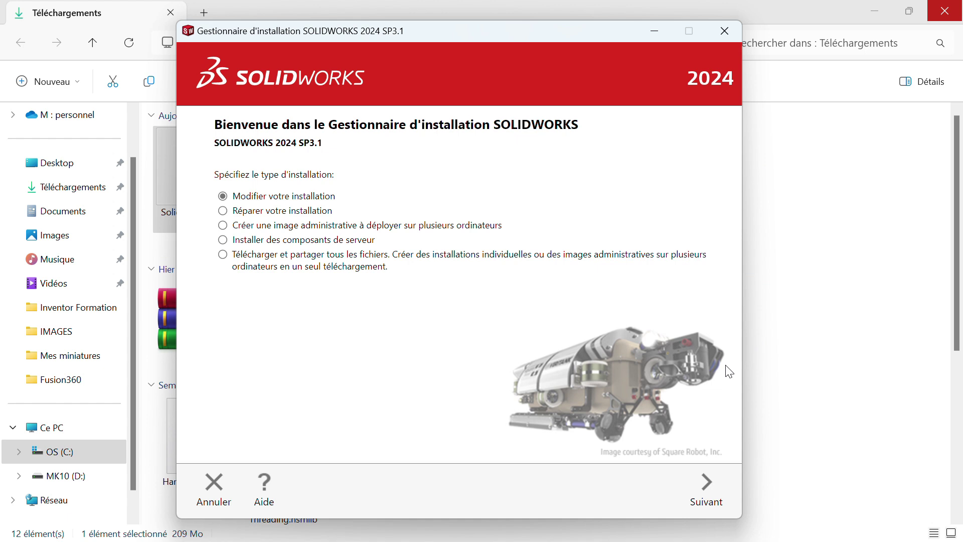
{"action": "left_click", "coordinate": [690, 501]}
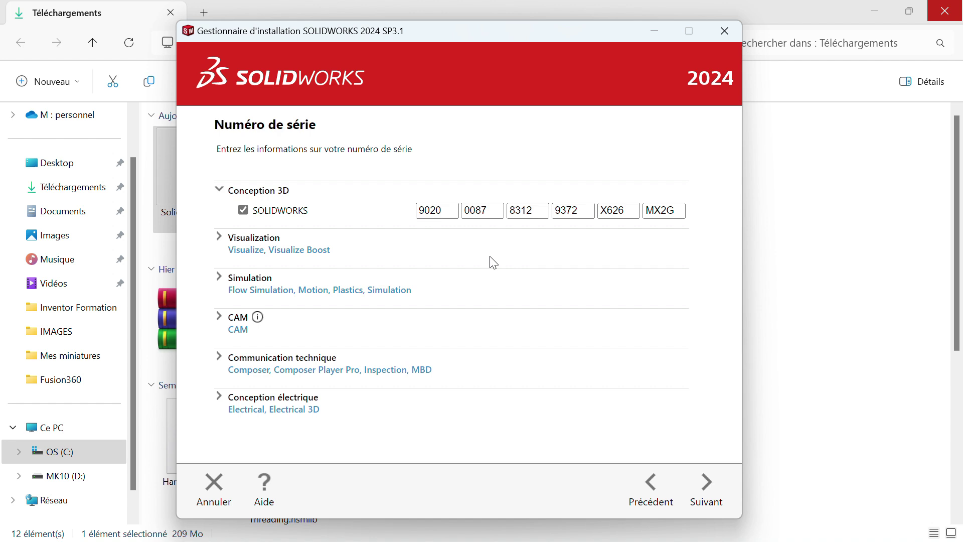
{"action": "key", "text": "super+v"}
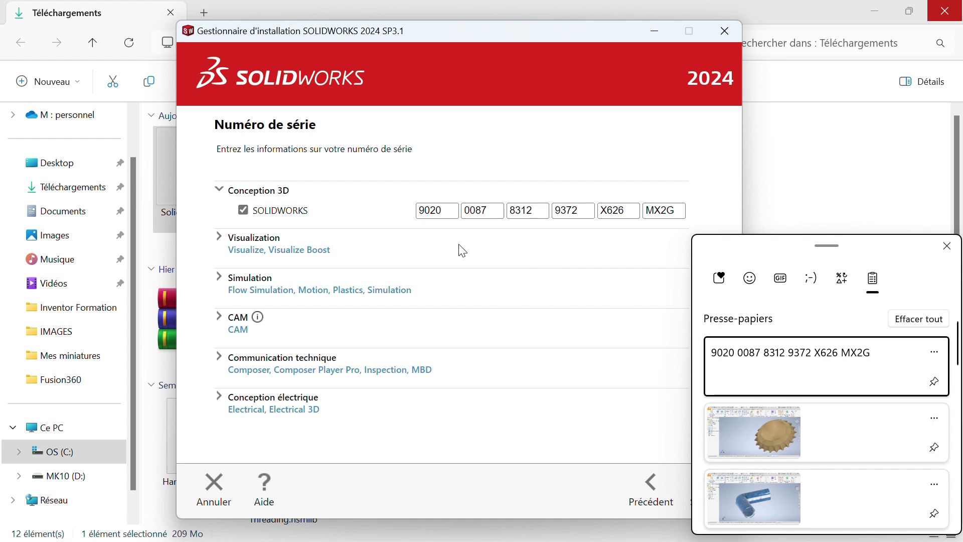
{"action": "left_click", "coordinate": [946, 246]}
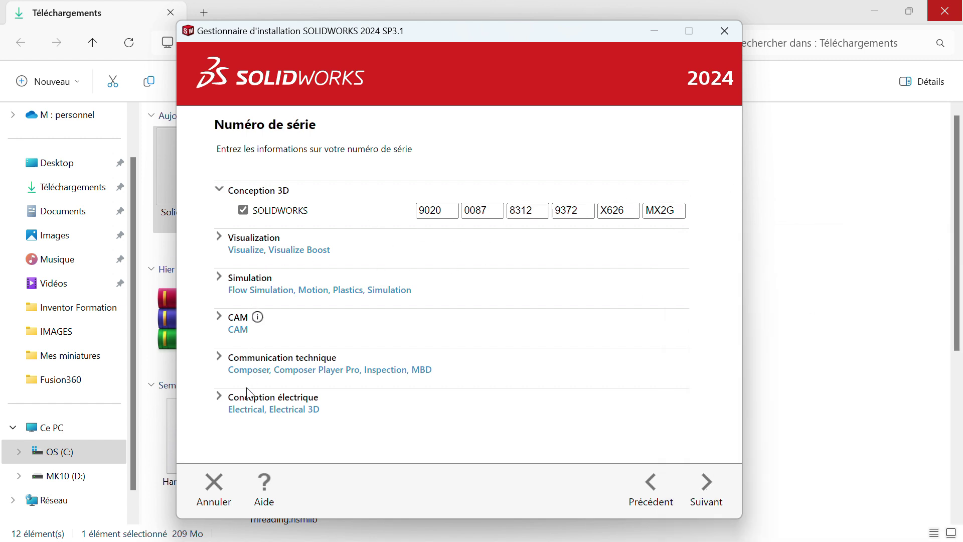
Examine the optional products in the Visualization, Simulation and Conception électrique groups of the serial number page.
{"action": "left_click", "coordinate": [219, 237]}
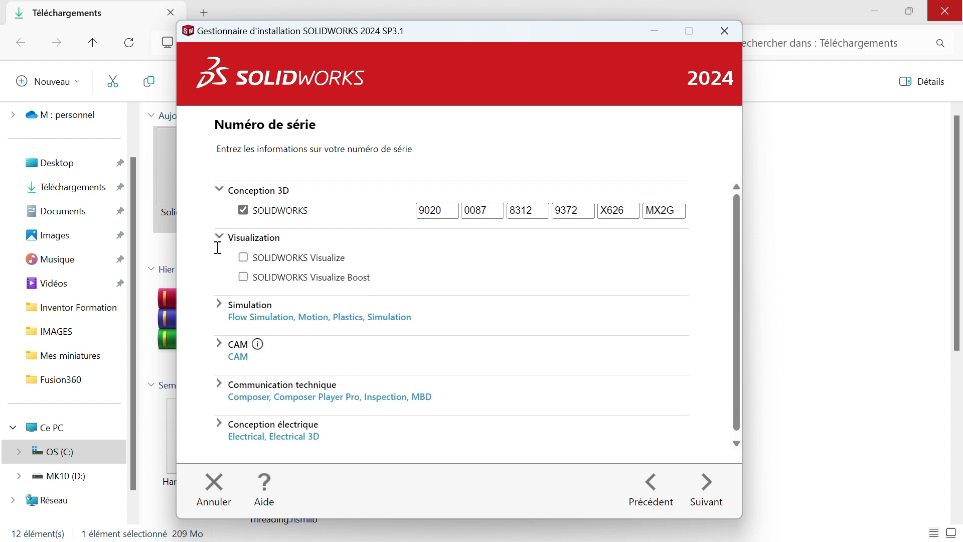
{"action": "left_click", "coordinate": [219, 236]}
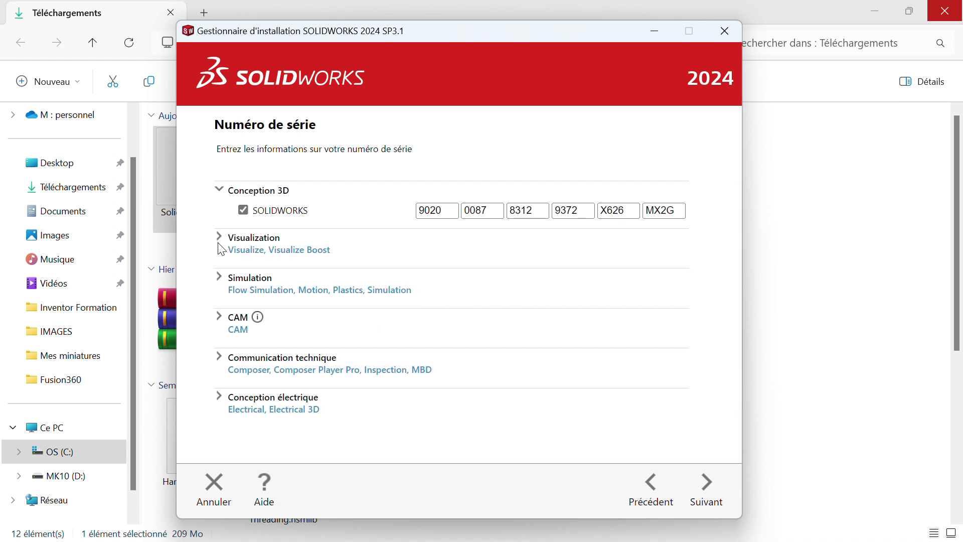
{"action": "left_click", "coordinate": [220, 278]}
{"action": "left_click", "coordinate": [219, 278]}
{"action": "left_click", "coordinate": [220, 396]}
{"action": "left_click", "coordinate": [220, 396]}
Proceed with the current product selection to review the installation summary, and quit the installation manager without applying the modification.
{"action": "left_click", "coordinate": [698, 482]}
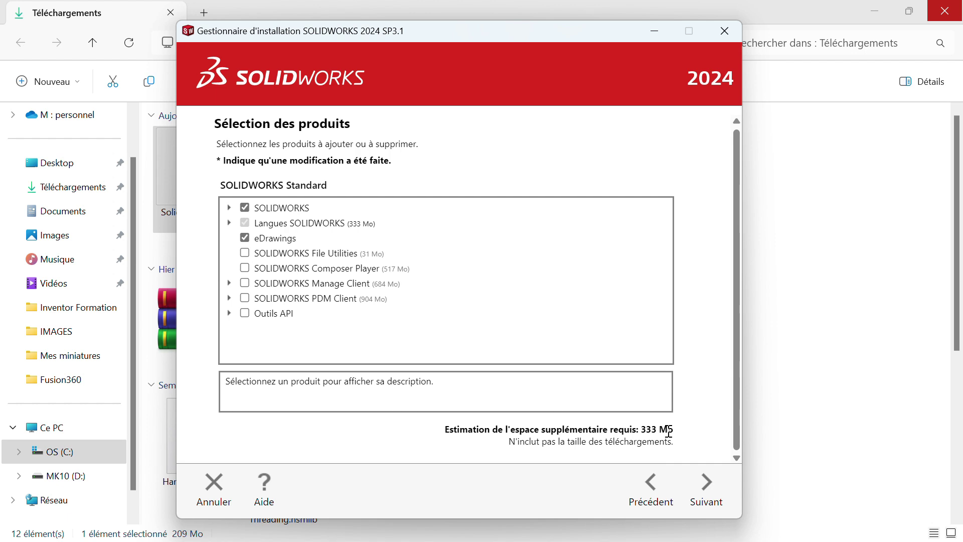
{"action": "left_click", "coordinate": [708, 485]}
{"action": "scroll", "coordinate": [404, 249], "scroll_direction": "down", "scroll_amount": 4}
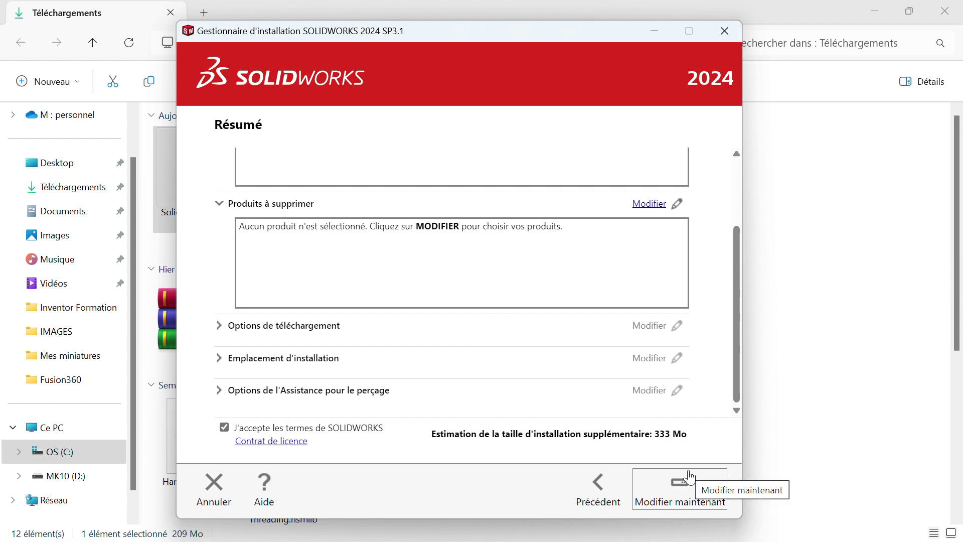
{"action": "left_click", "coordinate": [718, 23]}
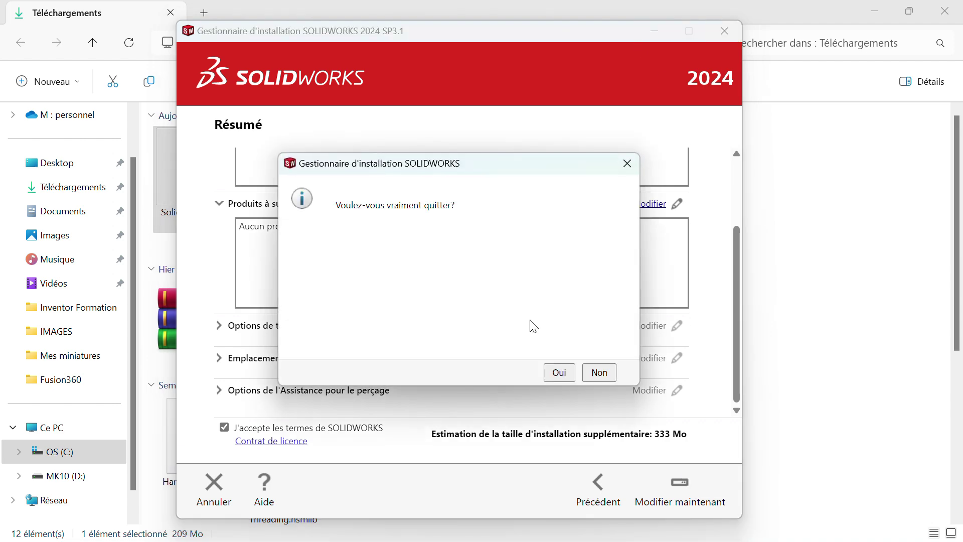
{"action": "left_click", "coordinate": [553, 372]}
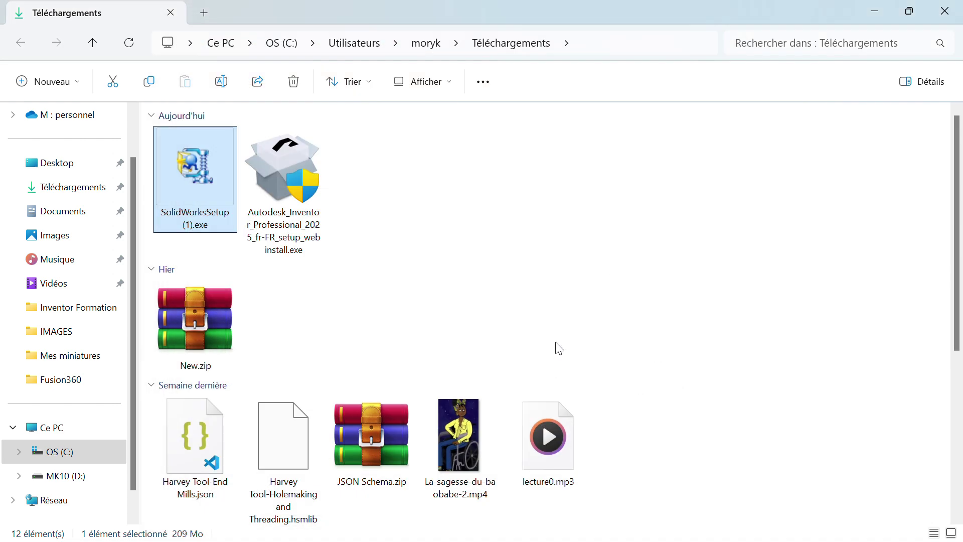
Launch SOLIDWORKS 2024 from the pinned LOGICIEL DE CONCEPTION group, with the file explorer and browser windows minimized.
{"action": "left_click", "coordinate": [876, 13]}
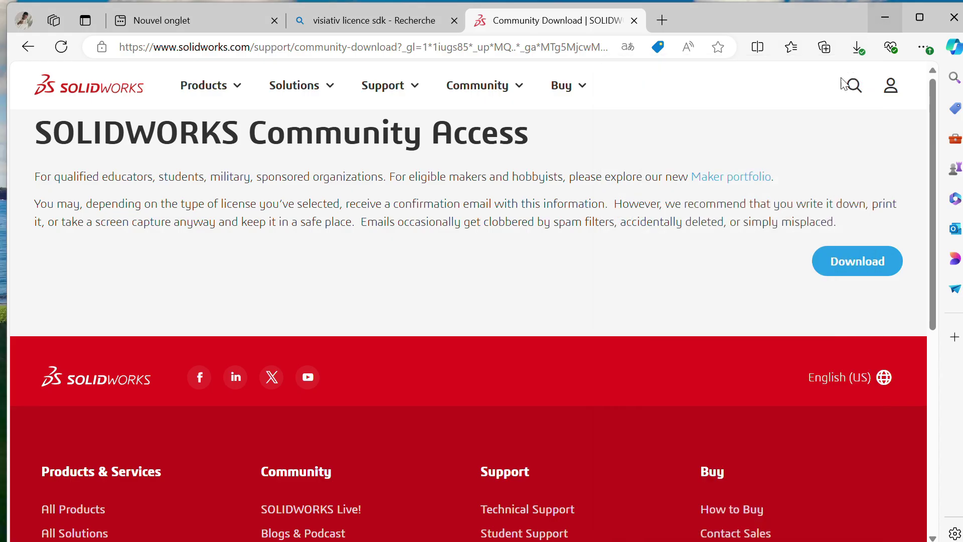
{"action": "key", "text": "super"}
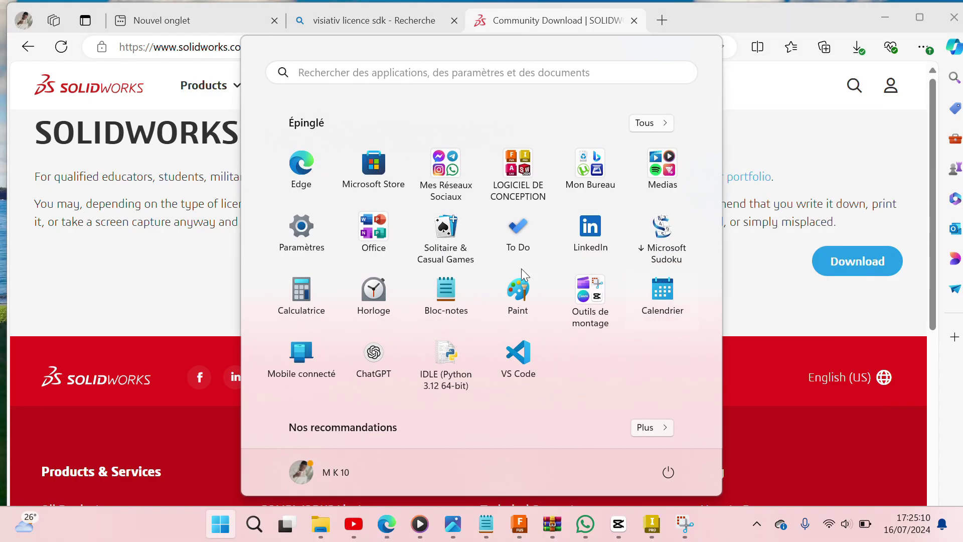
{"action": "left_click", "coordinate": [509, 184]}
{"action": "left_click", "coordinate": [585, 224]}
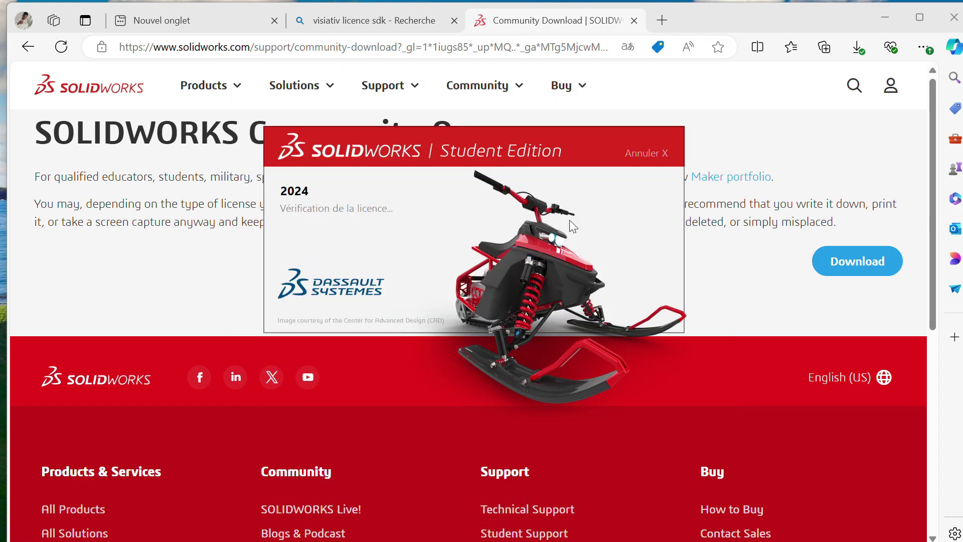
{"action": "left_click", "coordinate": [884, 18]}
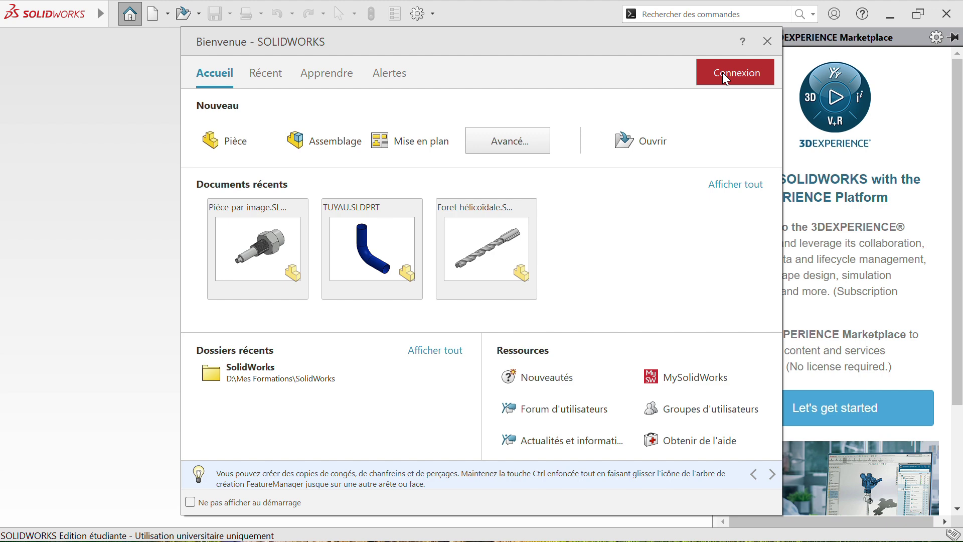
Close and reopen the Bienvenue dialog, and create a new Pièce document from it.
{"action": "left_click", "coordinate": [767, 41]}
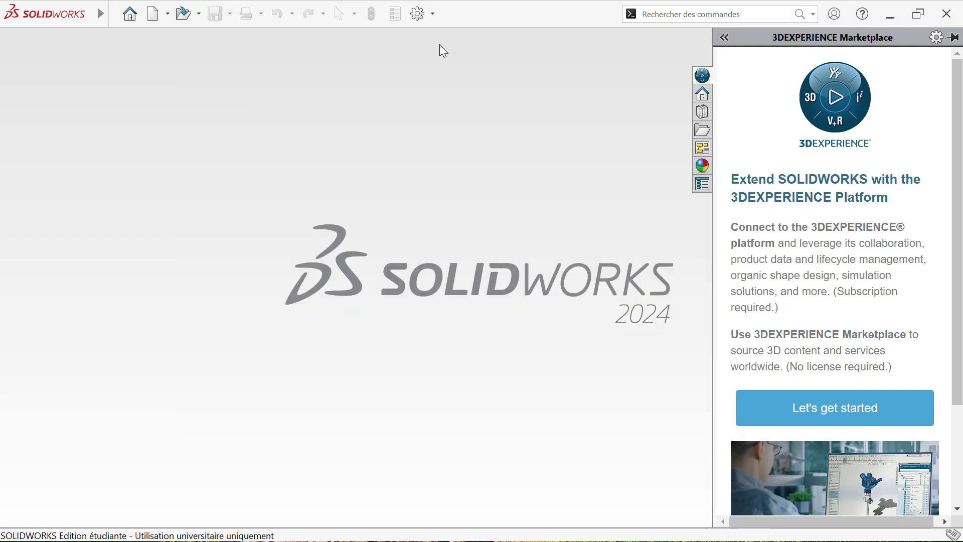
{"action": "left_click", "coordinate": [132, 10]}
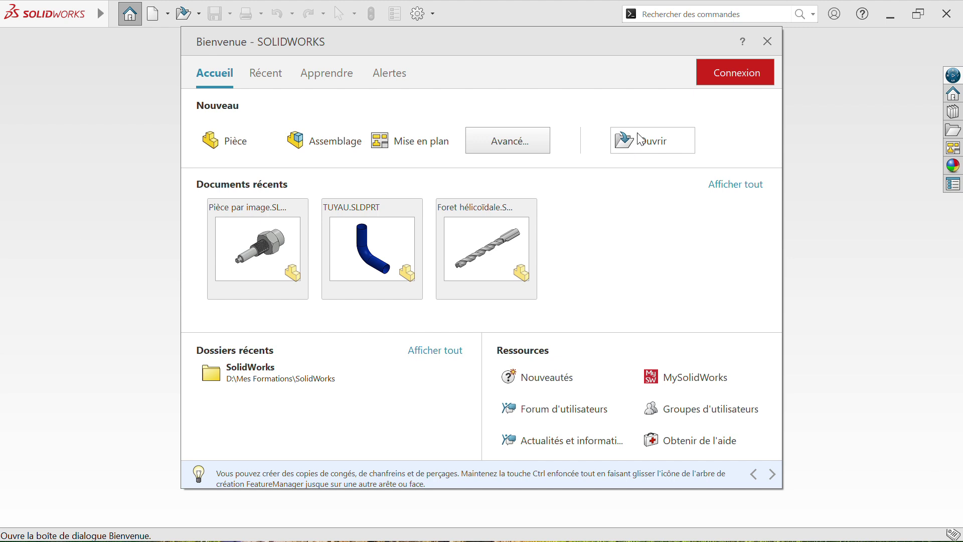
{"action": "left_click", "coordinate": [248, 149]}
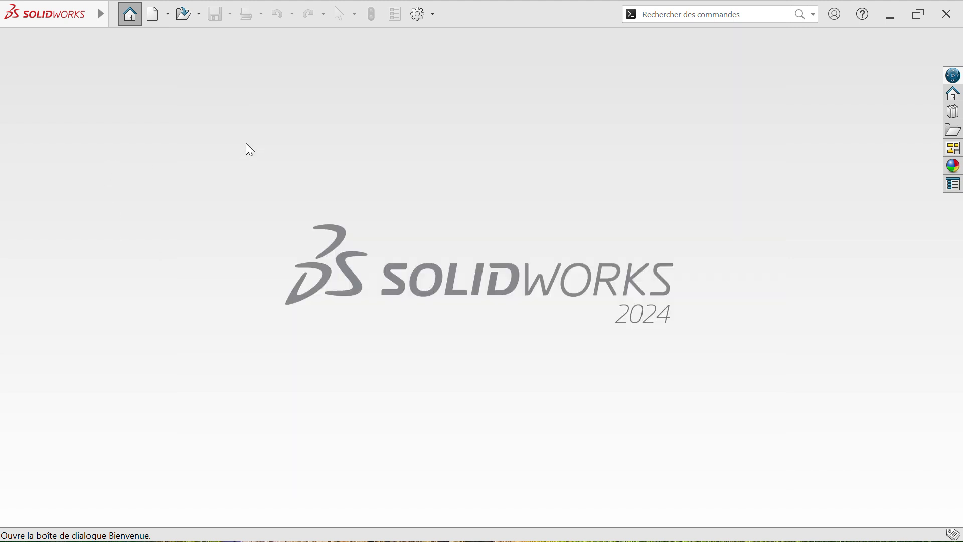